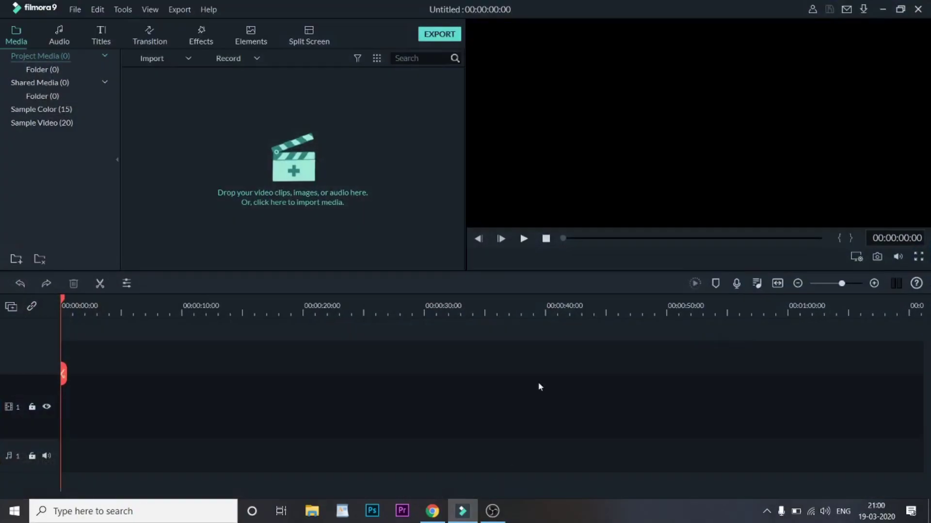
Import hallway clip 775690744 onto video track 1's start, matching the project settings to it
click(391, 193)
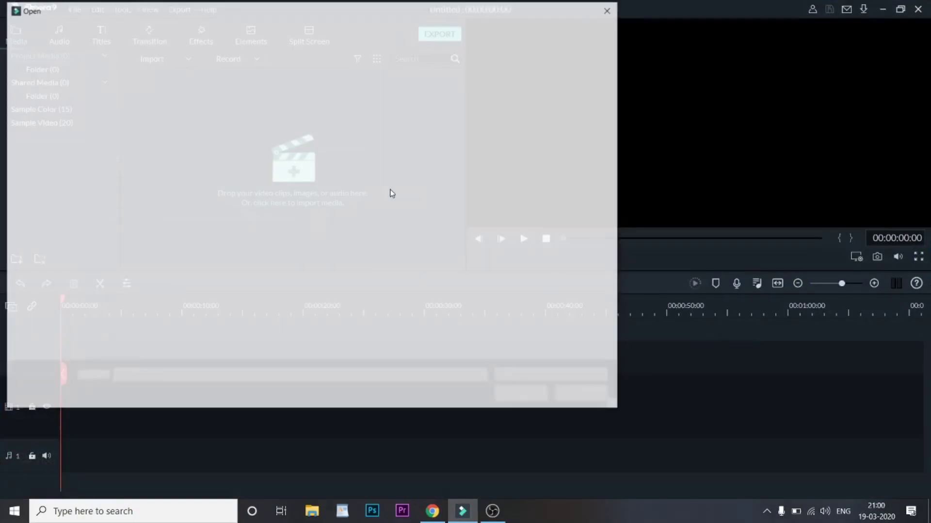
click(191, 194)
click(505, 394)
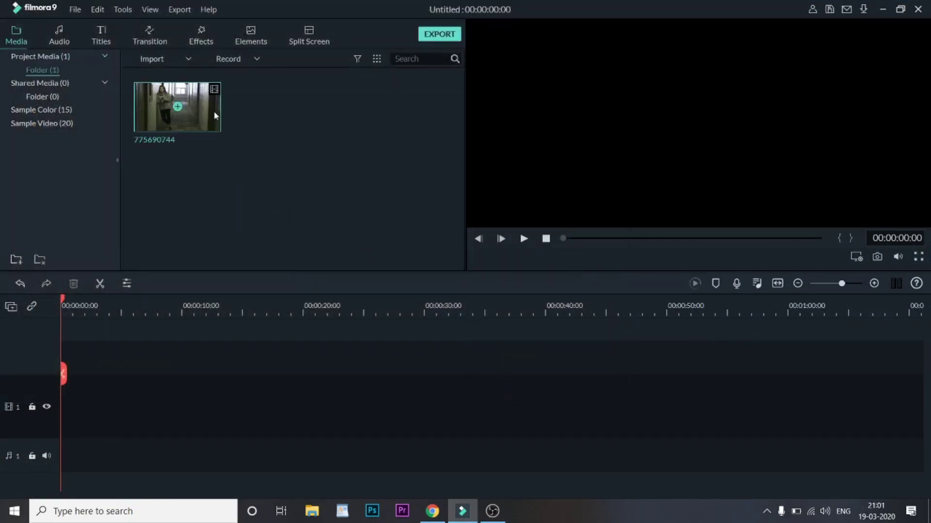
drag(169, 284, 59, 400)
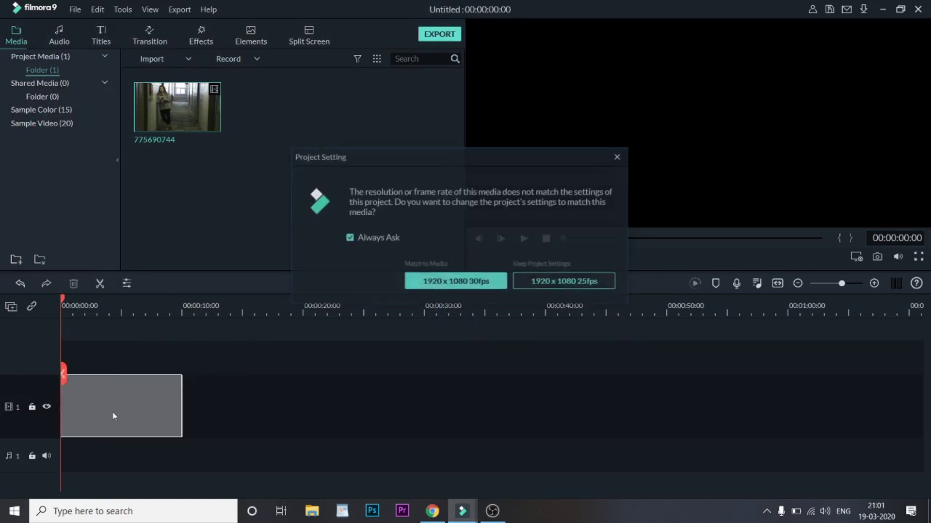
click(456, 279)
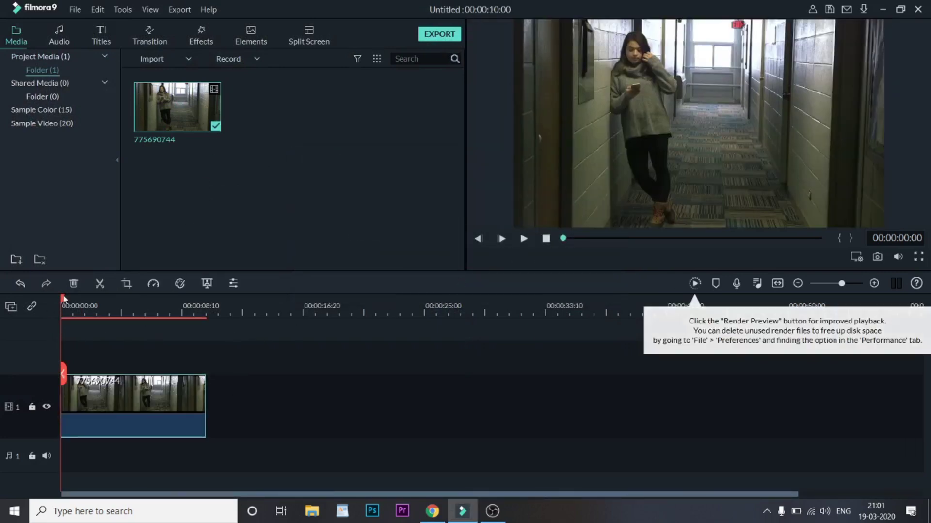
drag(65, 299, 25, 294)
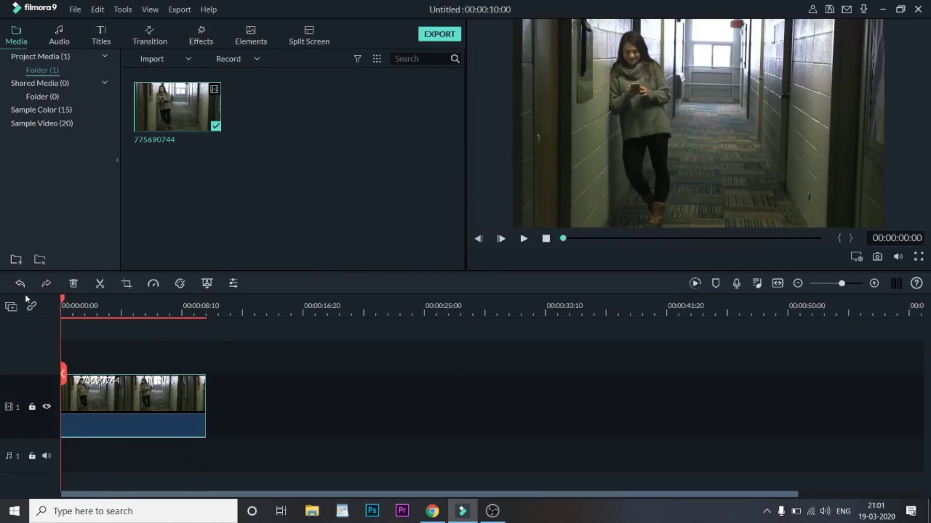
Show the Filters > Shake category in the Effects library, listing Chaos 1, Extreme and others
click(200, 39)
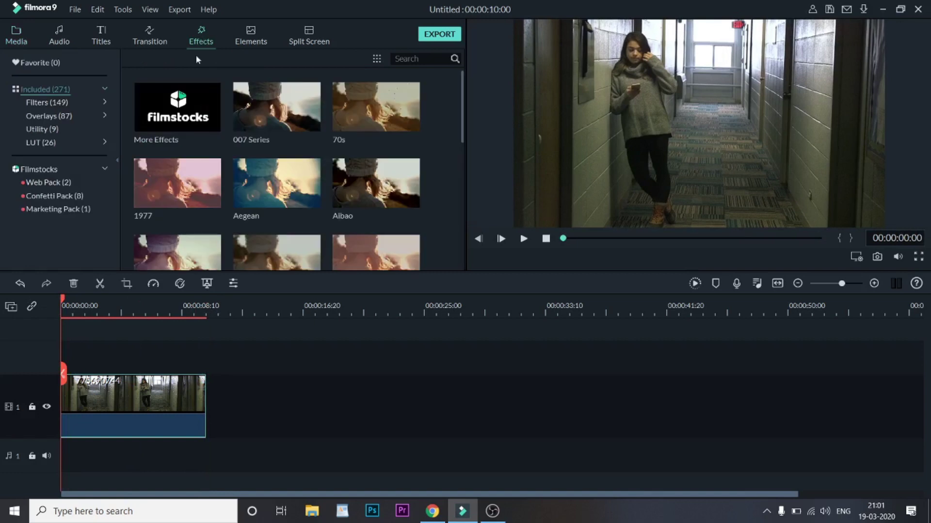
click(104, 101)
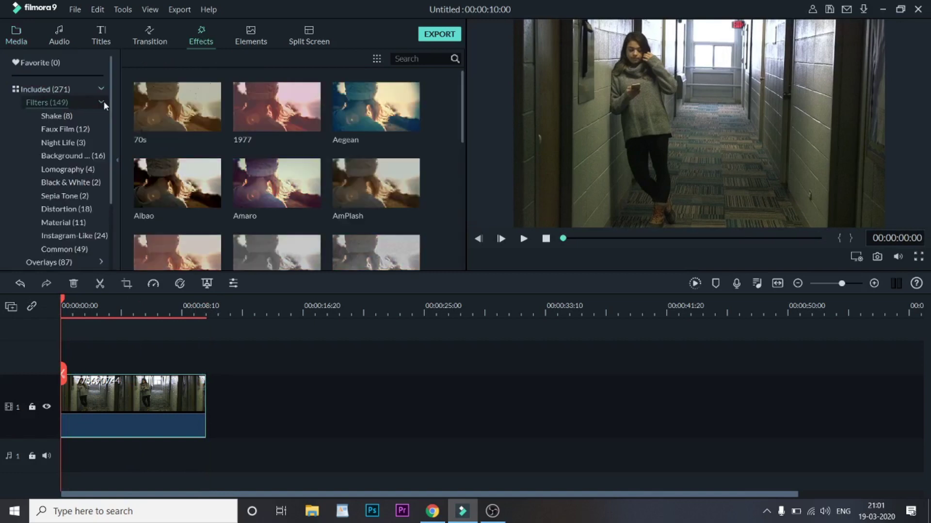
click(65, 117)
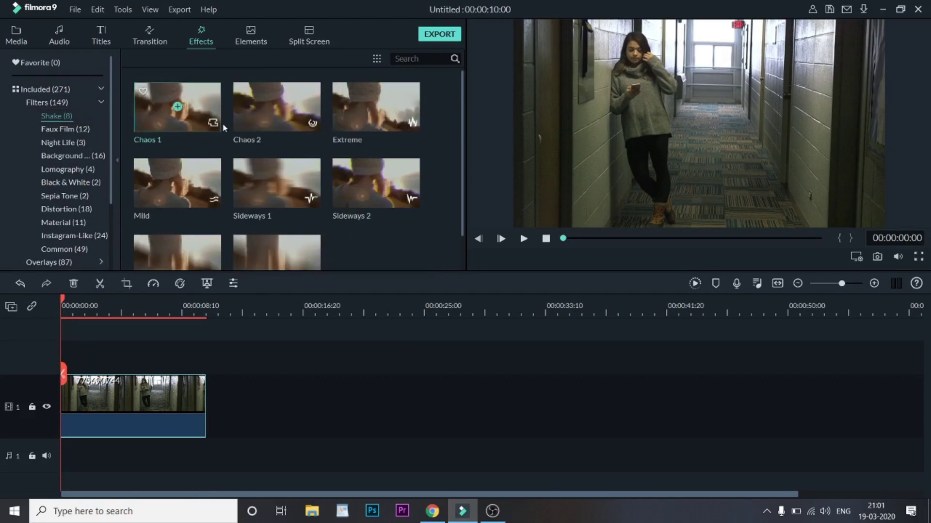
scroll(245, 252, down, 1)
scroll(245, 252, up, 1)
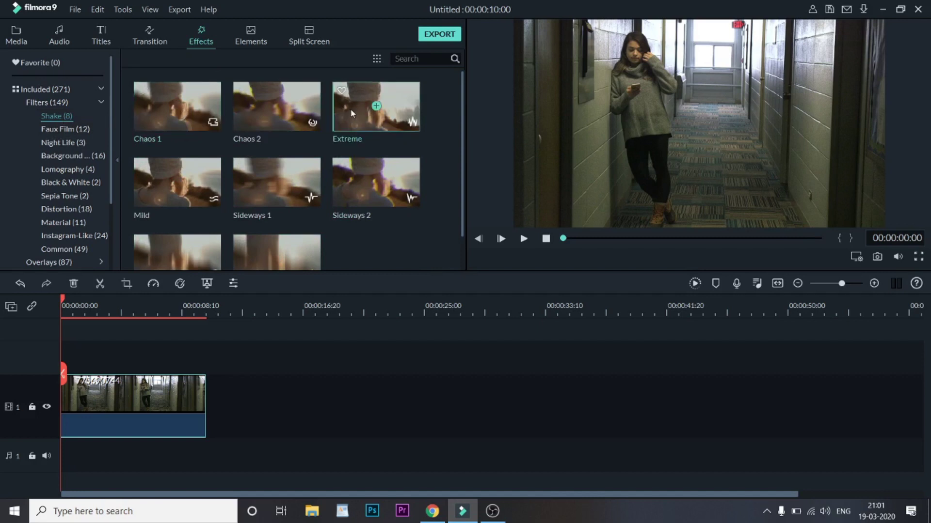
Place the Extreme shake filter on track 2 over the hallway clip and preview it
drag(255, 239, 86, 345)
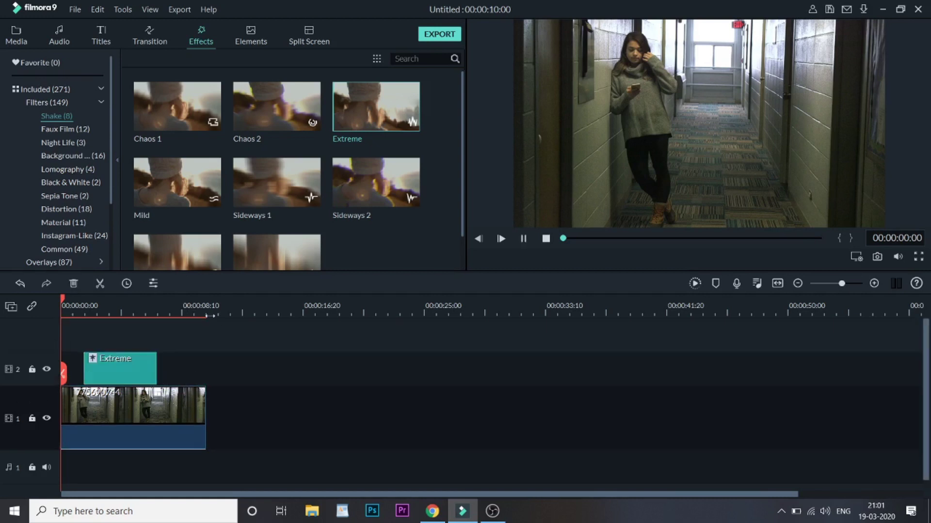
key(space)
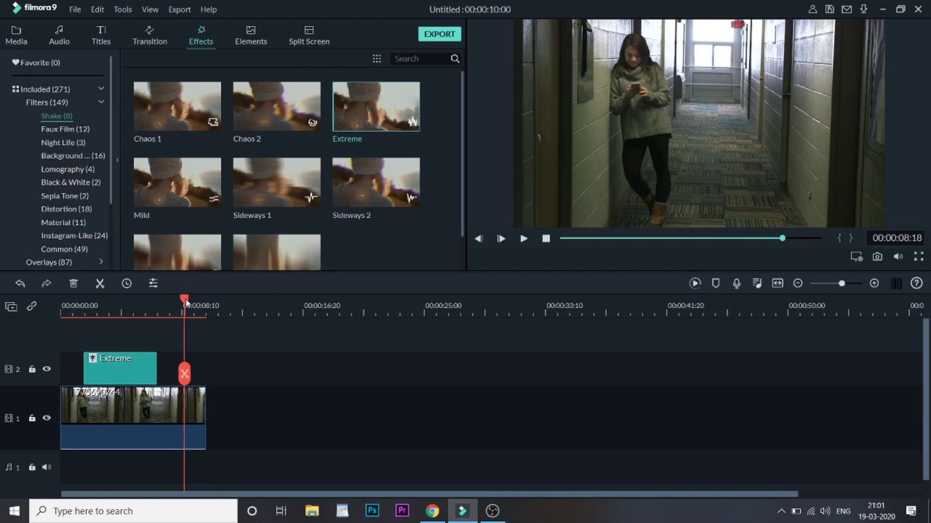
drag(186, 303, 66, 307)
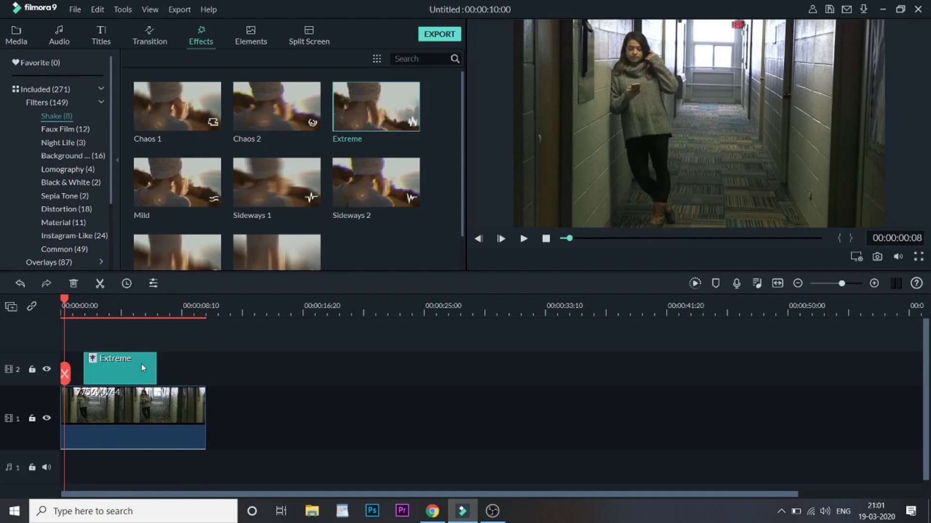
Replace the Extreme filter with Chaos 1 on track 2 and play the preview
key(Delete)
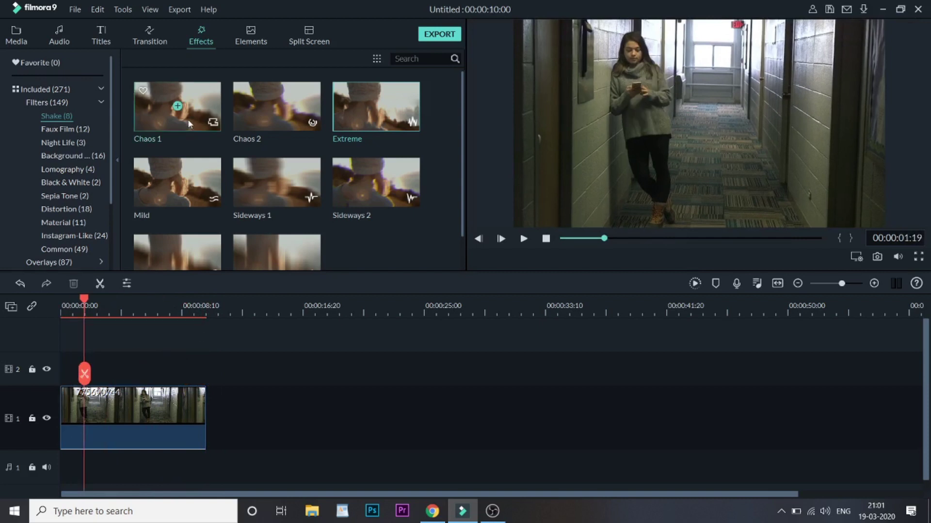
drag(188, 118, 85, 372)
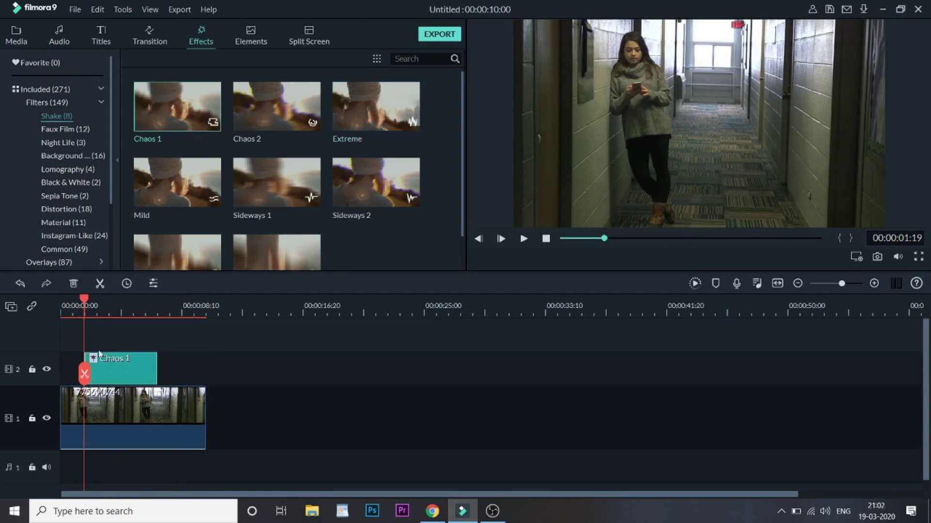
key(space)
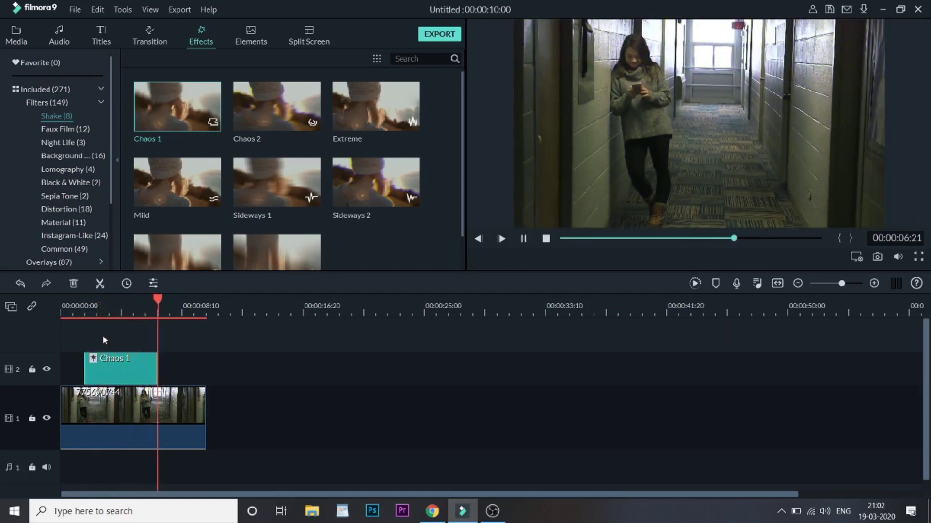
key(space)
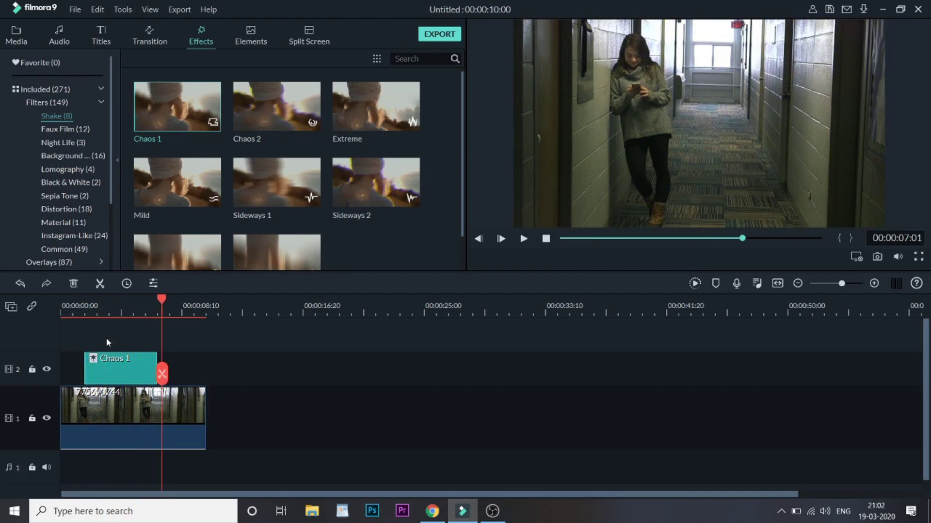
Delete the Chaos 1 filter so the hallway clip is unfiltered
key(Delete)
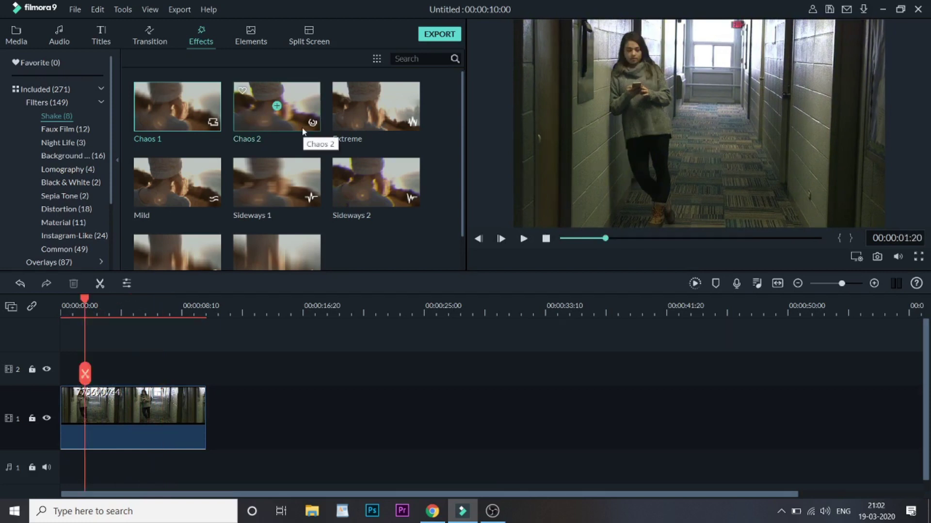
scroll(363, 194, down, 1)
scroll(364, 194, up, 1)
Add Chaos 1 to track 2 and compare Motion Blur off and on, leaving it on
drag(179, 108, 85, 358)
double_click(120, 369)
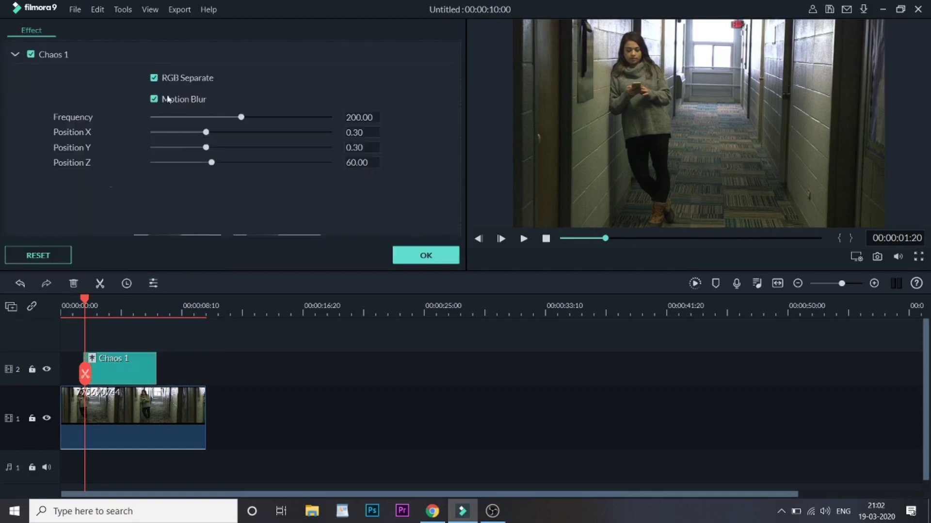
click(154, 100)
key(space)
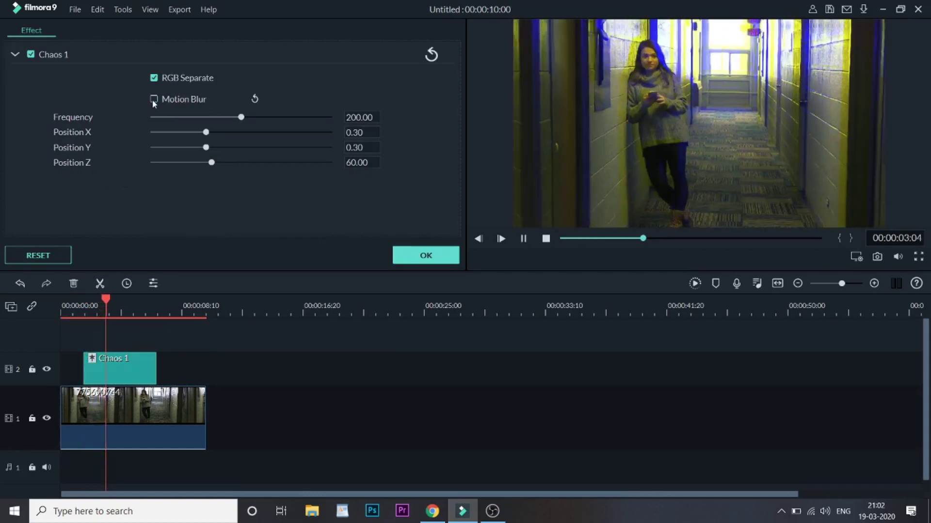
key(space)
click(153, 99)
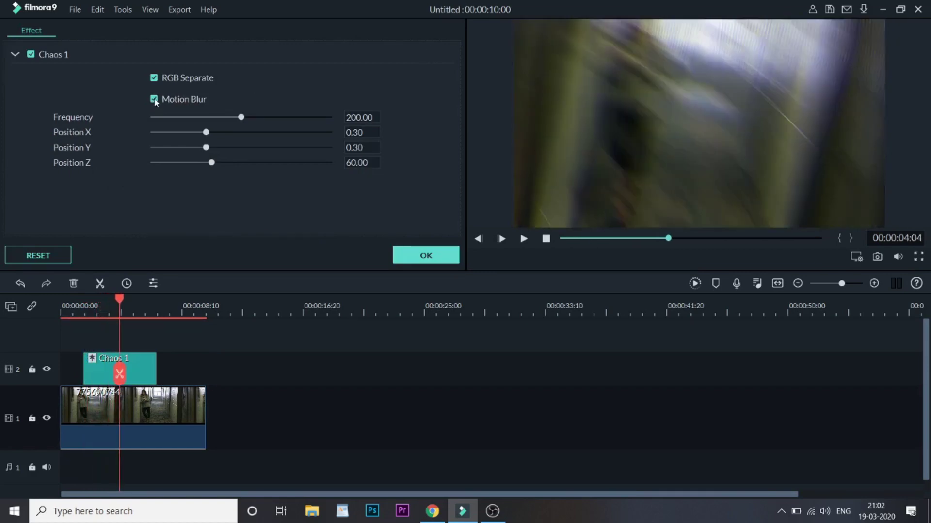
click(154, 99)
click(154, 100)
key(space)
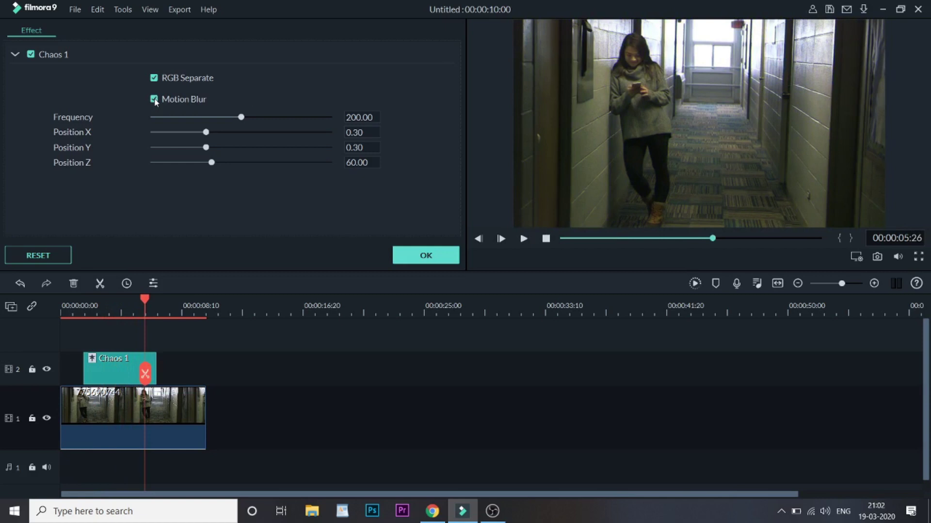
Set Chaos 1 Frequency to 106.21 and Position Y to 0.31, previewing the result
drag(239, 118, 201, 118)
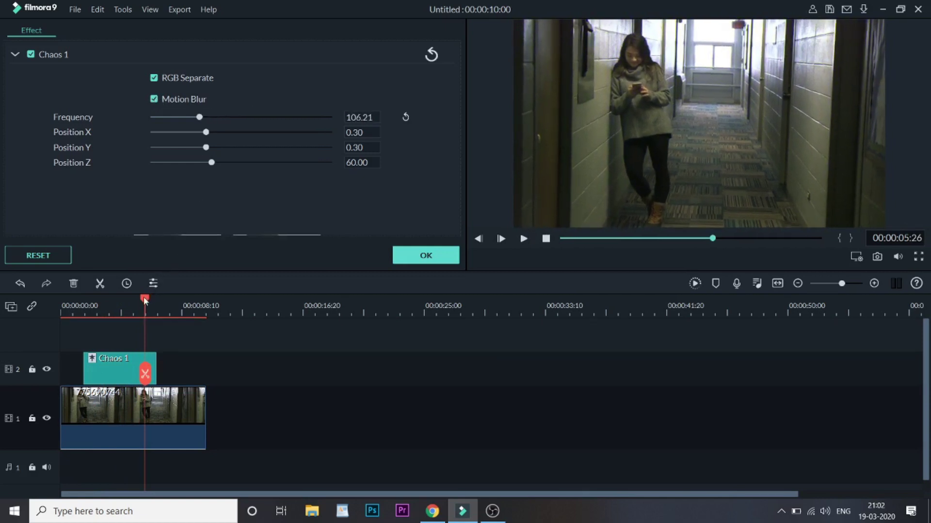
drag(144, 300, 87, 299)
key(space)
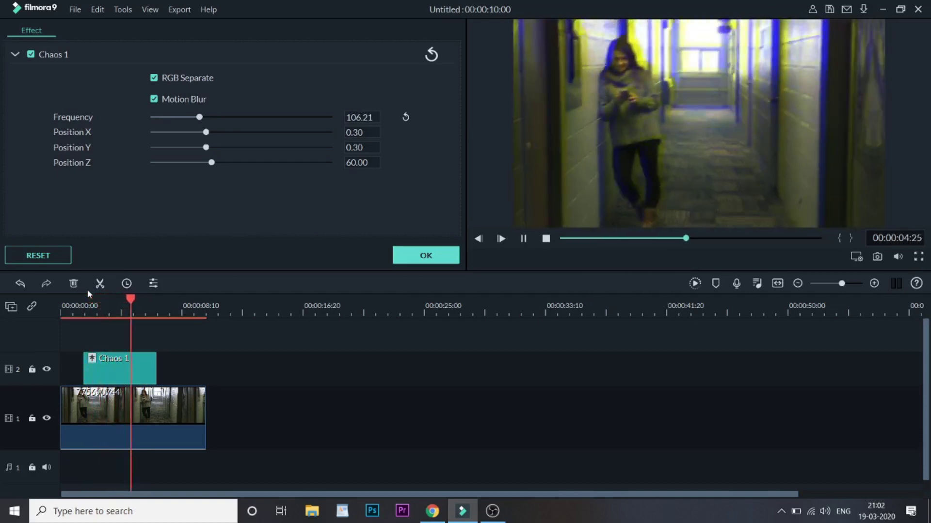
key(space)
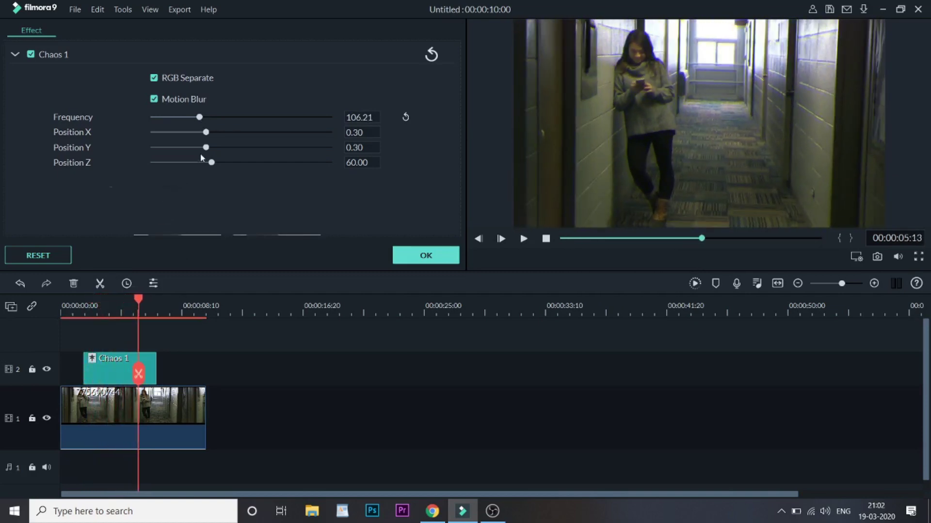
drag(206, 147, 199, 148)
mouse_move(138, 301)
mouse_down()
mouse_move(122, 301)
mouse_move(143, 301)
mouse_up()
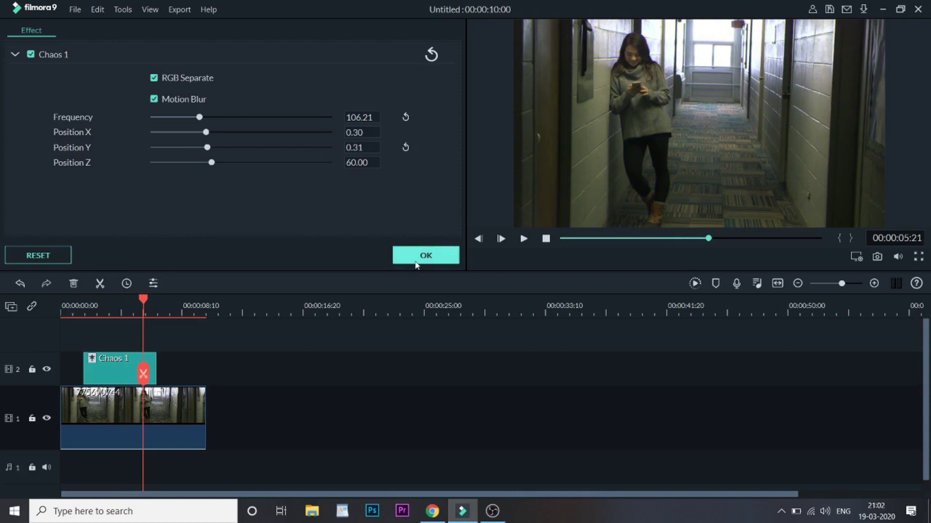
Confirm the Chaos 1 settings and shift the filter slightly earlier on track 2
click(416, 264)
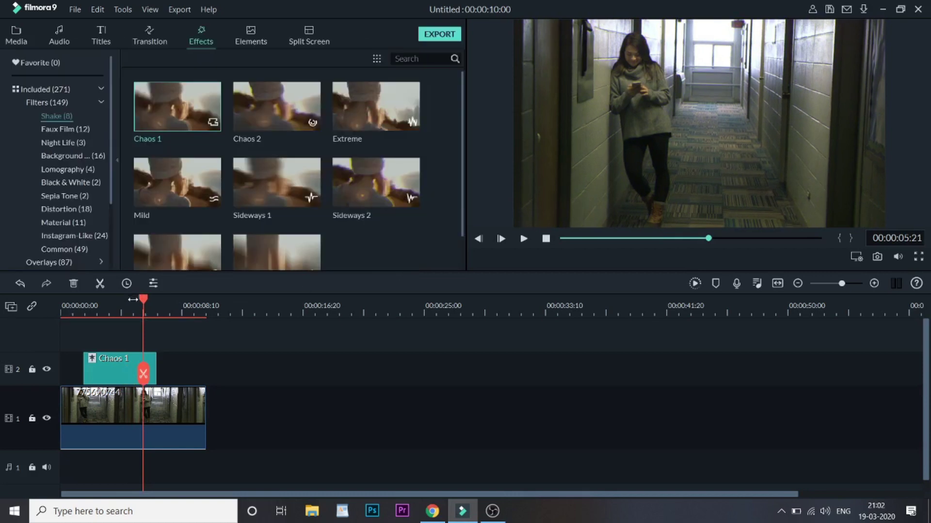
drag(143, 302, 102, 300)
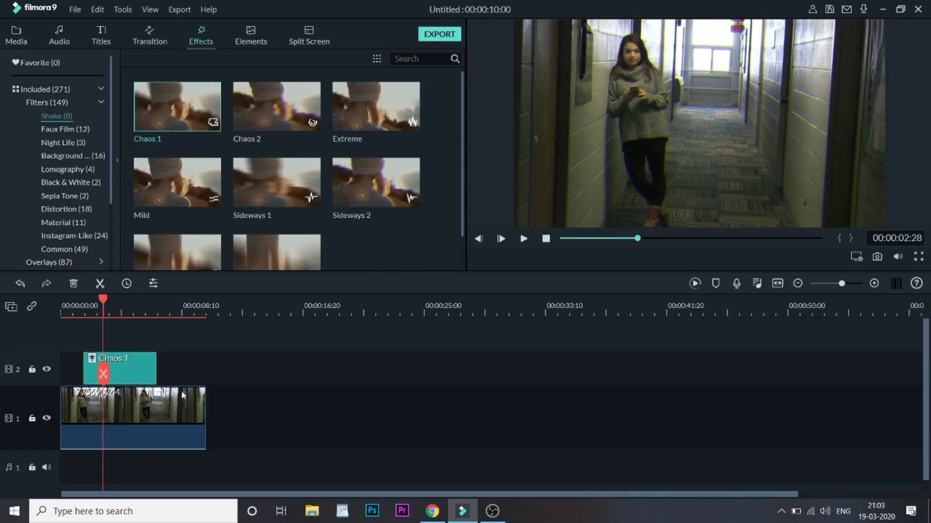
drag(129, 360, 126, 360)
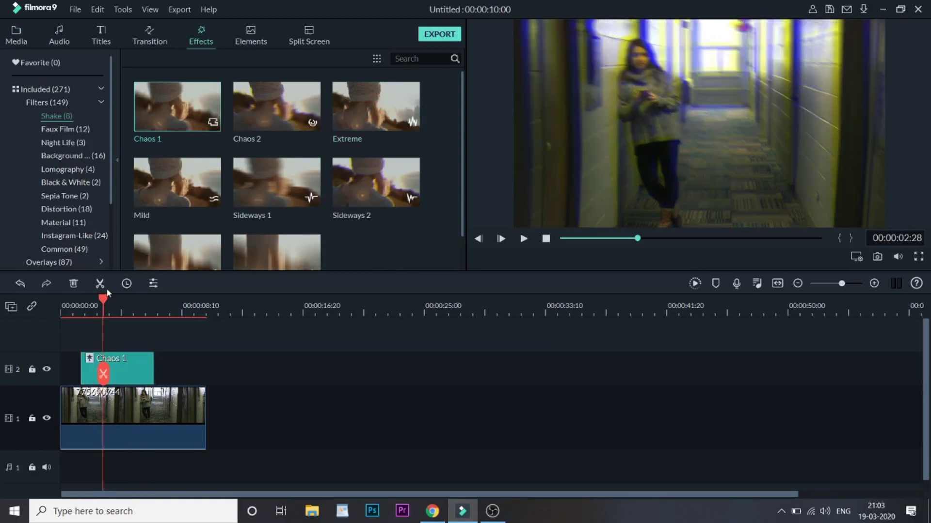
drag(103, 300, 76, 300)
scroll(262, 223, down, 1)
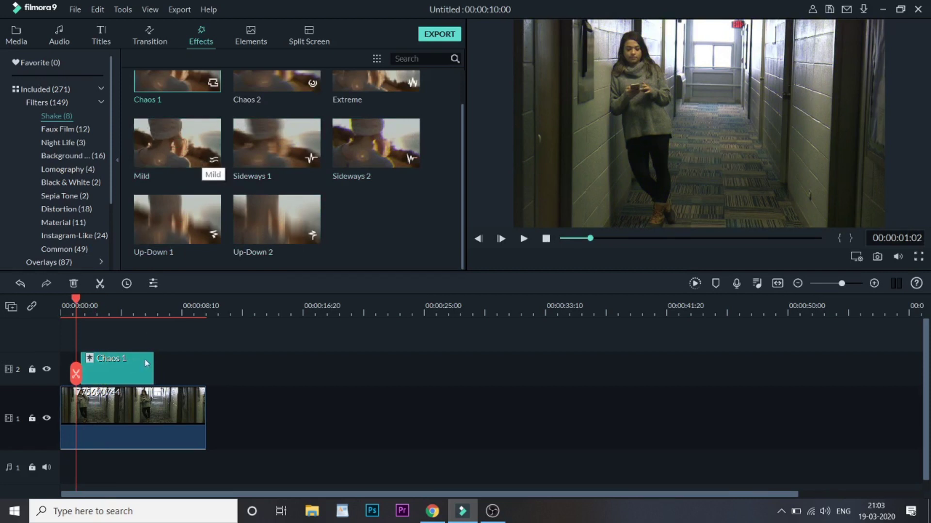
Replace Chaos 1 with the Mild shake filter on track 2 and play the preview
key(Delete)
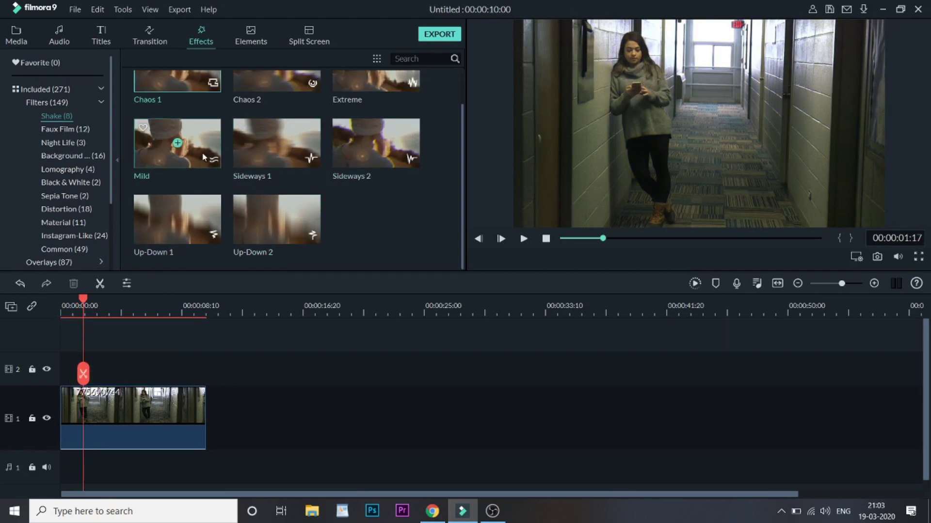
drag(205, 156, 108, 373)
key(space)
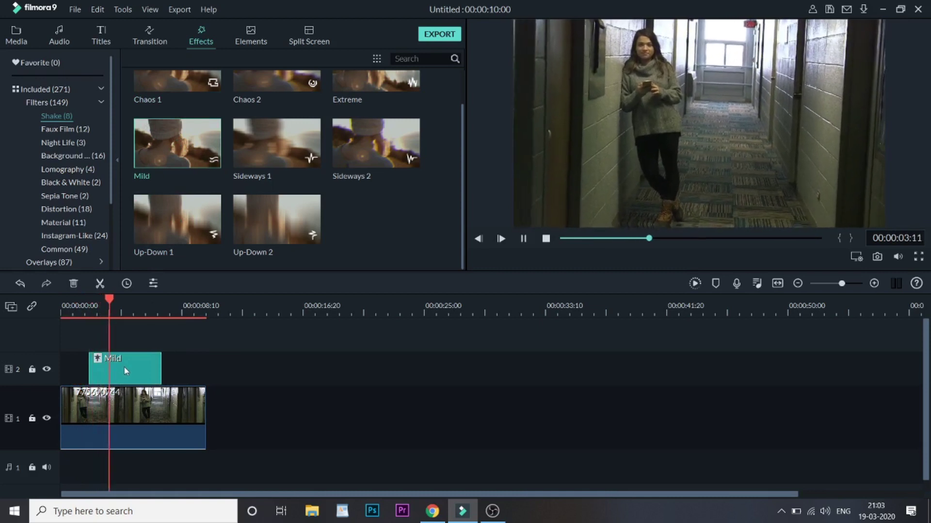